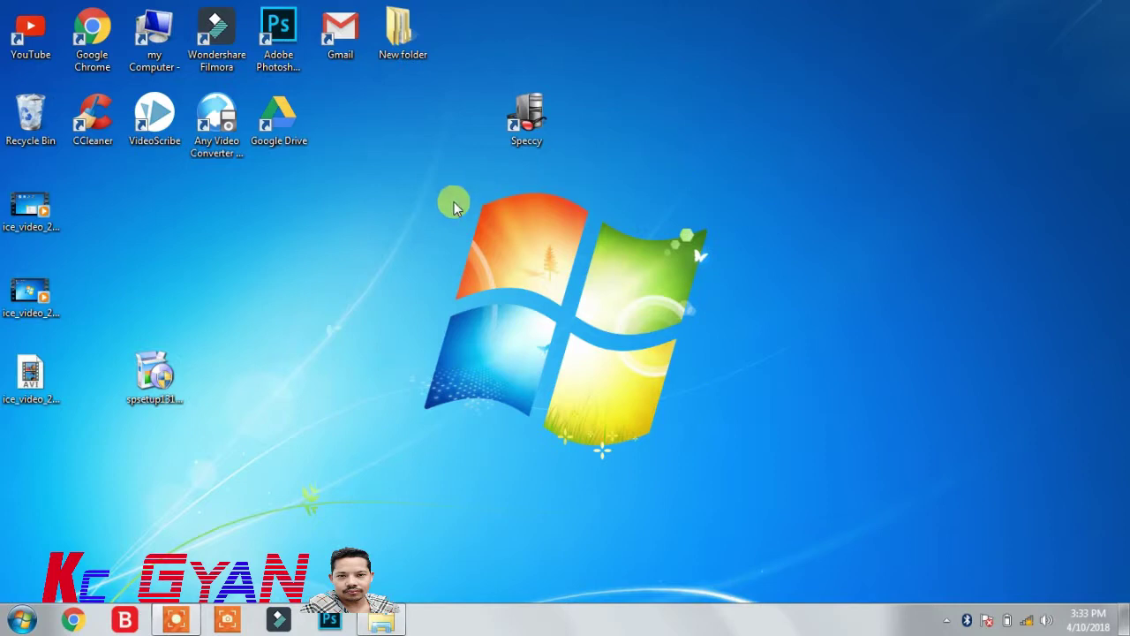
Step: Refresh the desktop, and move the Speccy installer and the Speccy shortcut to separate free spots in the upper middle of the desktop
right_click(407, 221)
click(433, 269)
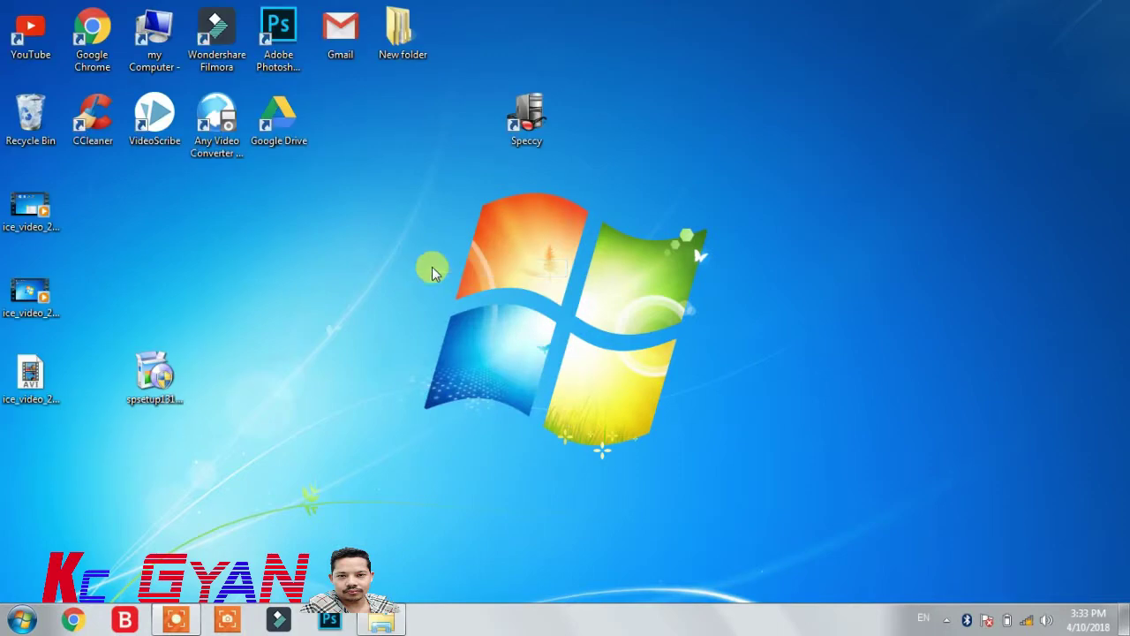
drag(154, 373, 656, 122)
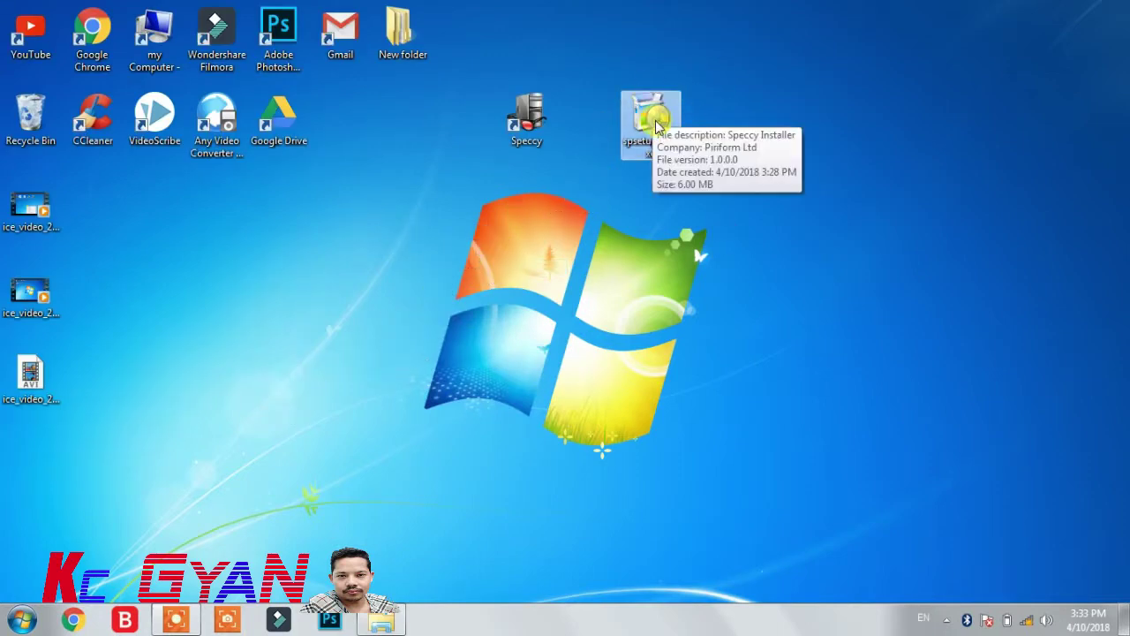
drag(543, 113, 465, 124)
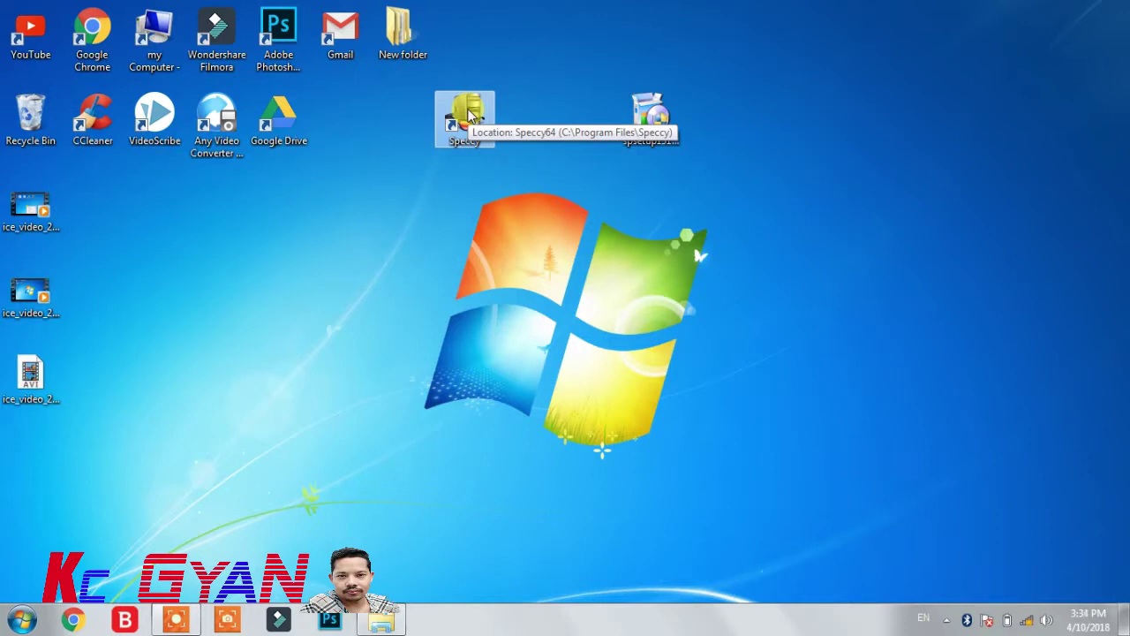
Step: View the computer's basic information on the System page of Control Panel, and close the window
click(22, 623)
click(276, 442)
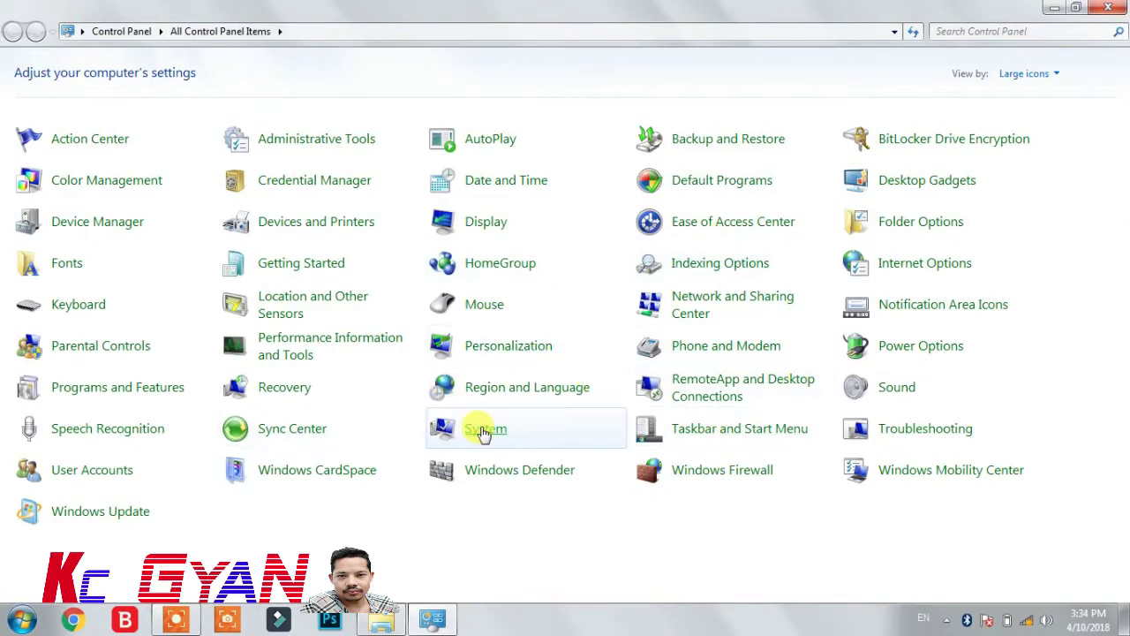
click(485, 433)
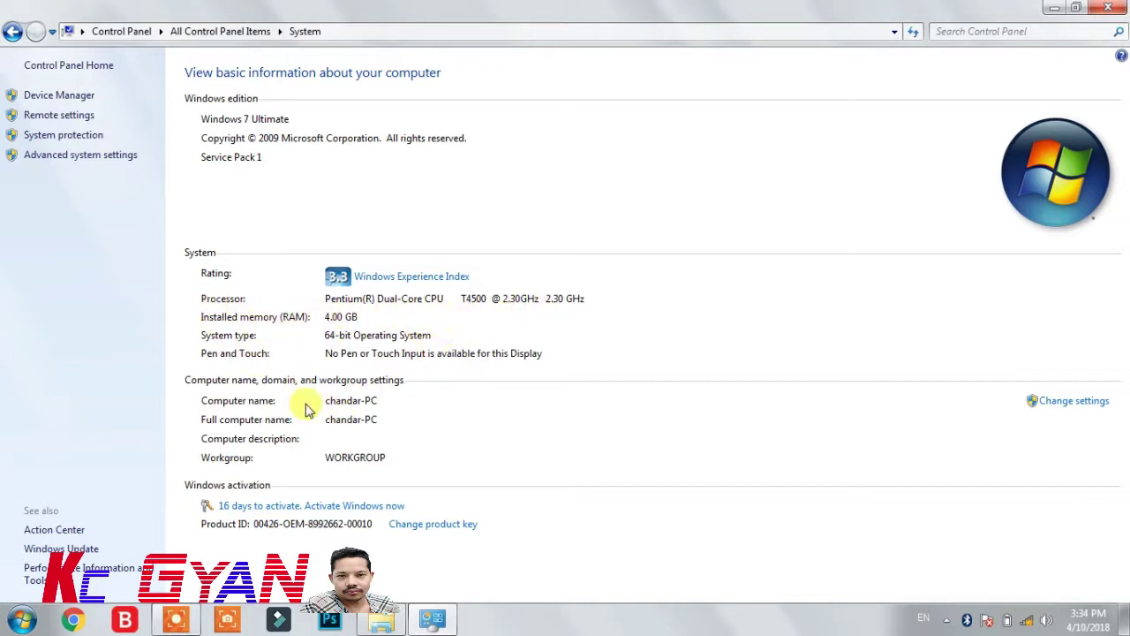
click(1095, 13)
Step: Refresh the desktop and launch Speccy from its desktop shortcut
right_click(761, 44)
click(811, 93)
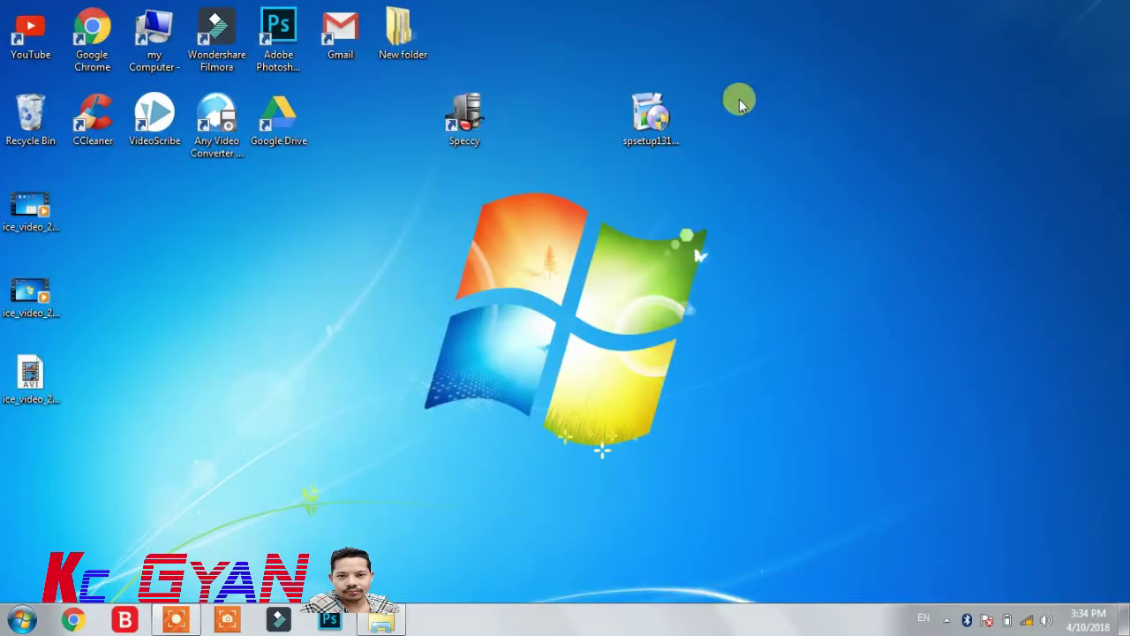
click(467, 114)
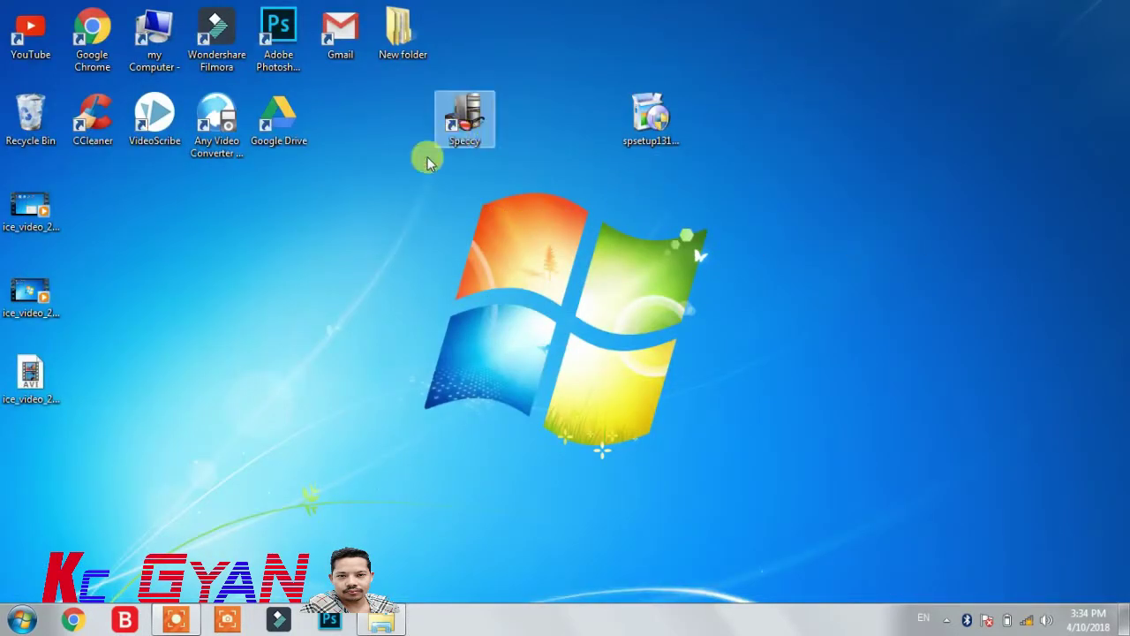
right_click(309, 183)
click(379, 235)
double_click(494, 115)
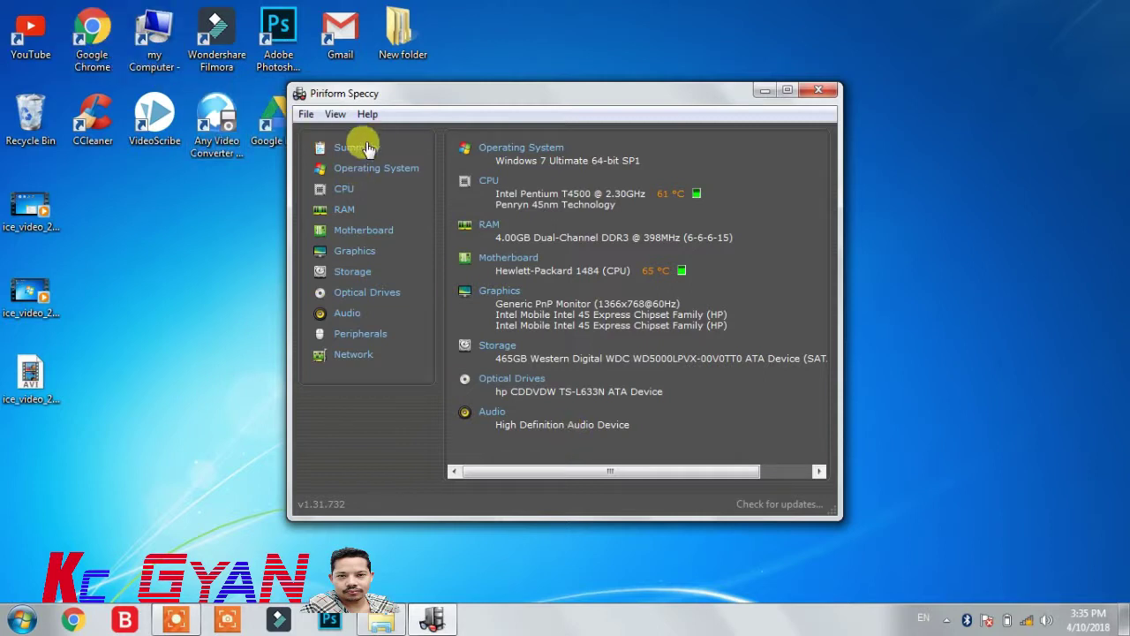
Step: Examine the Operating System details in Speccy, from the security settings through to the battery and power profile
click(350, 174)
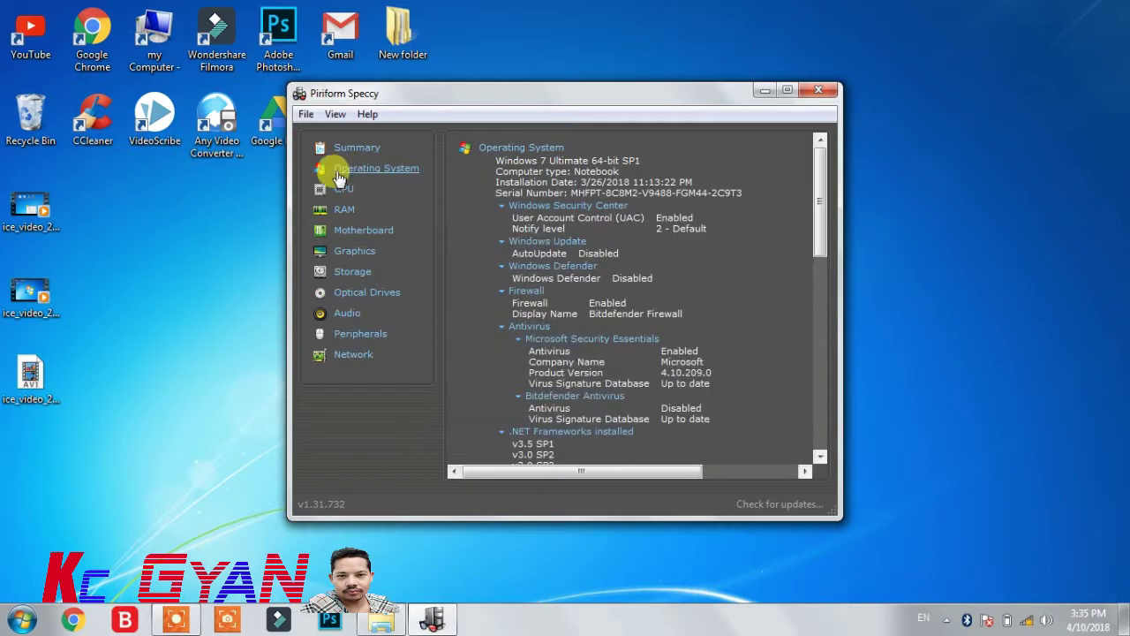
scroll(583, 212, down, 3)
scroll(592, 221, down, 6)
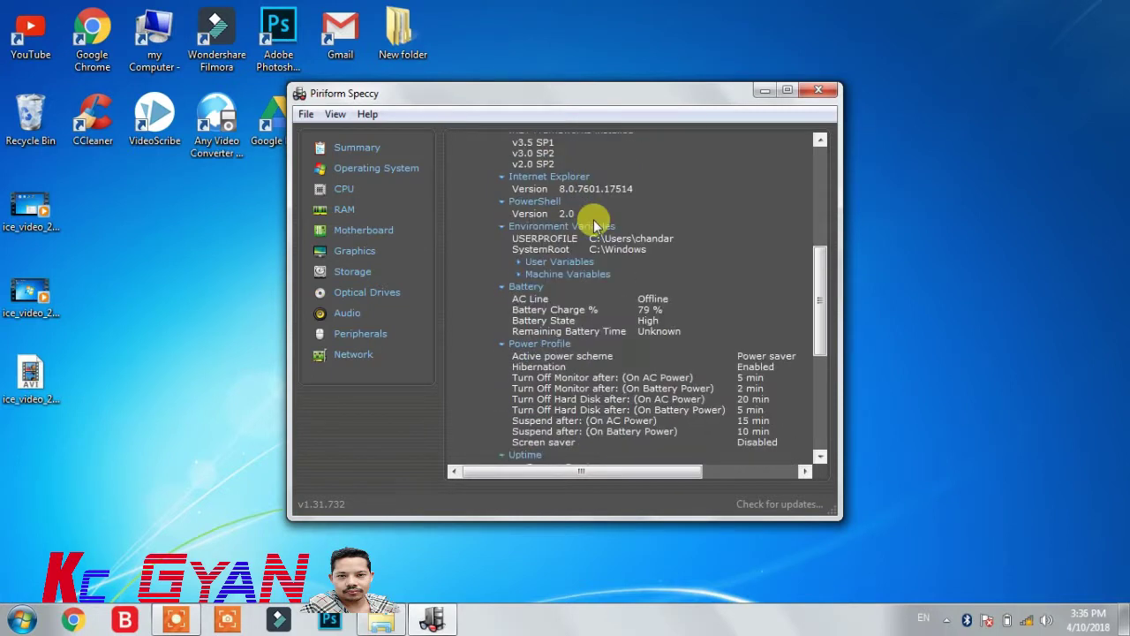
scroll(595, 222, up, 7)
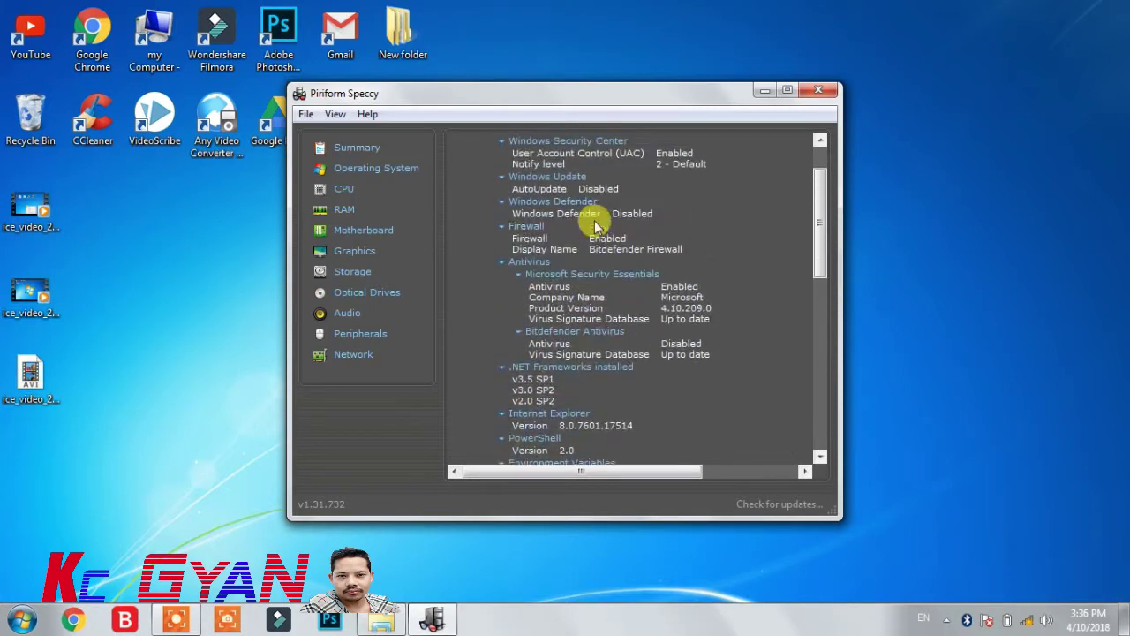
Step: Examine the CPU details, including the processor name, speeds, temperature, caches and cores
click(344, 189)
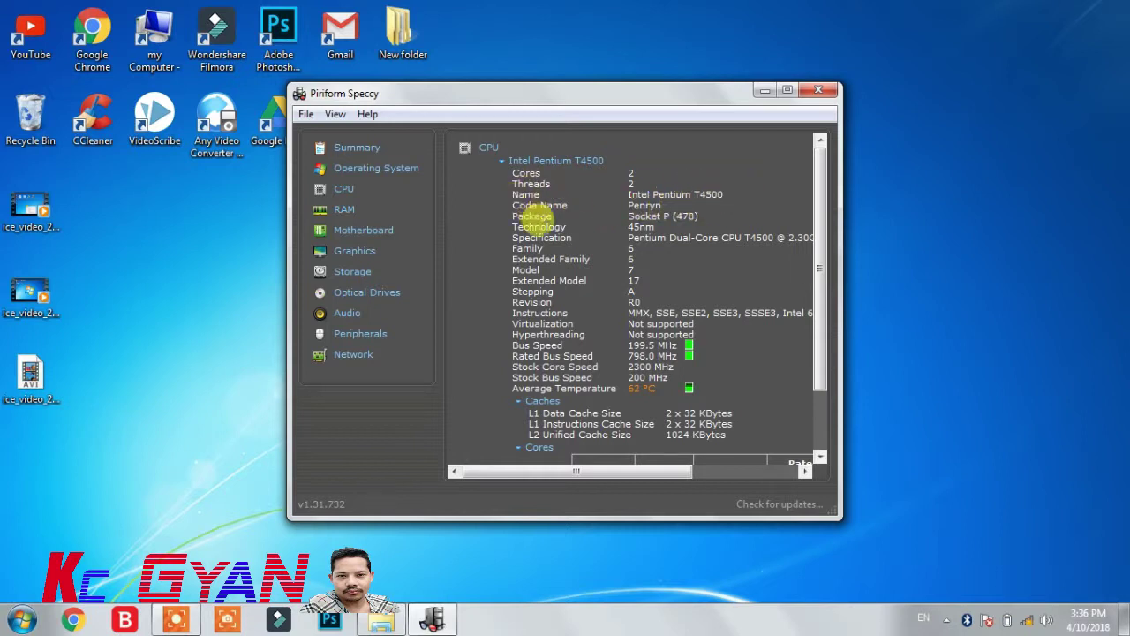
scroll(544, 228, down, 2)
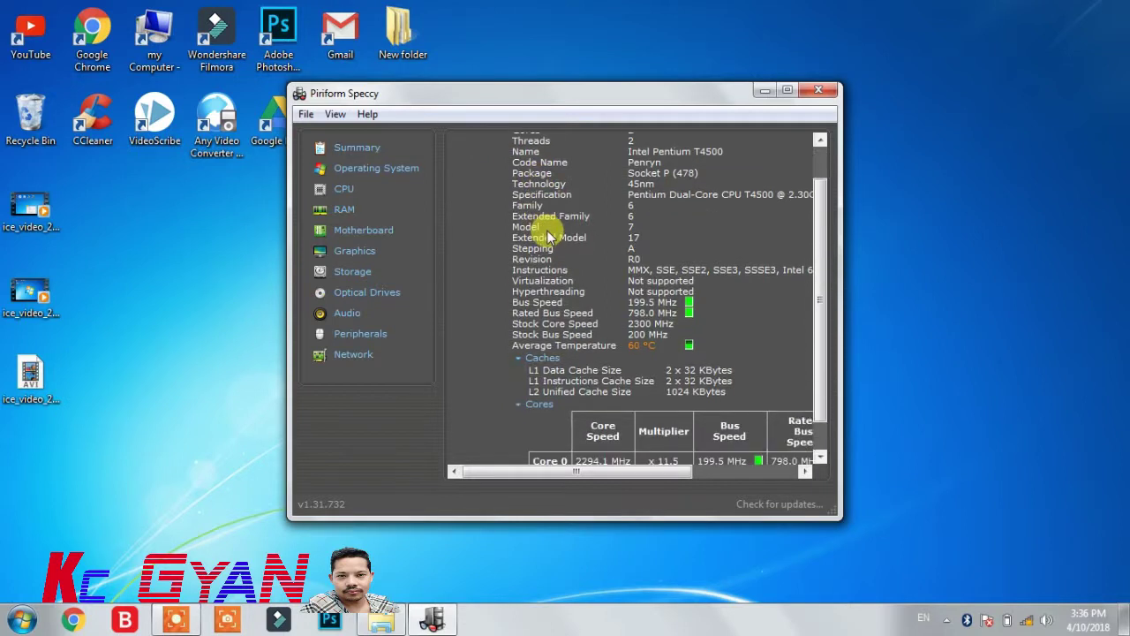
scroll(548, 236, up, 2)
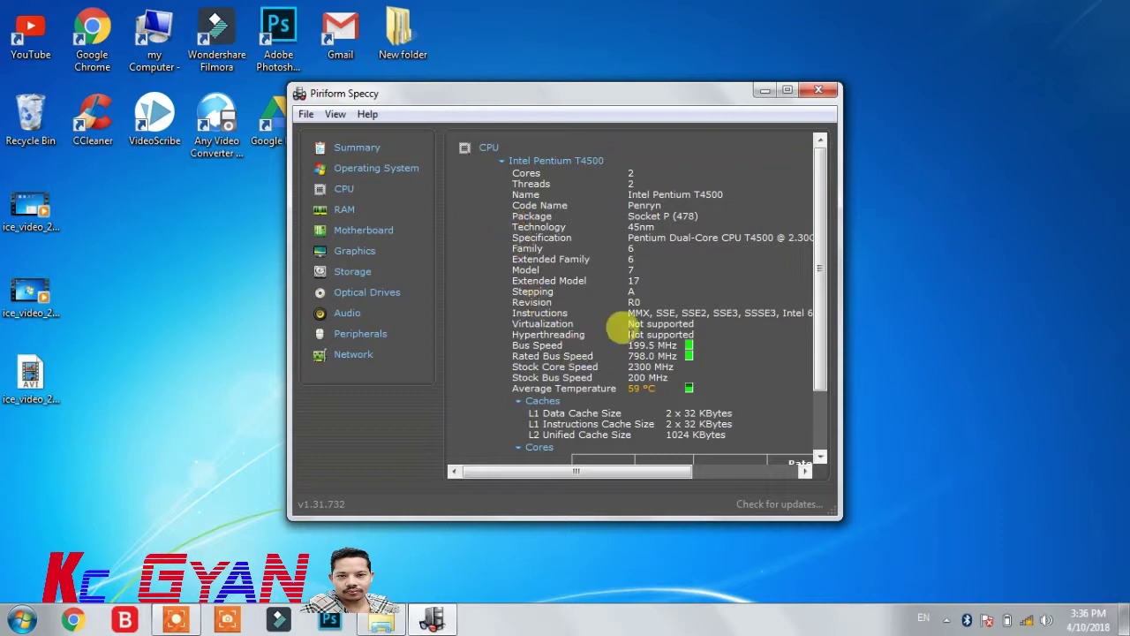
scroll(532, 300, down, 2)
scroll(548, 297, up, 2)
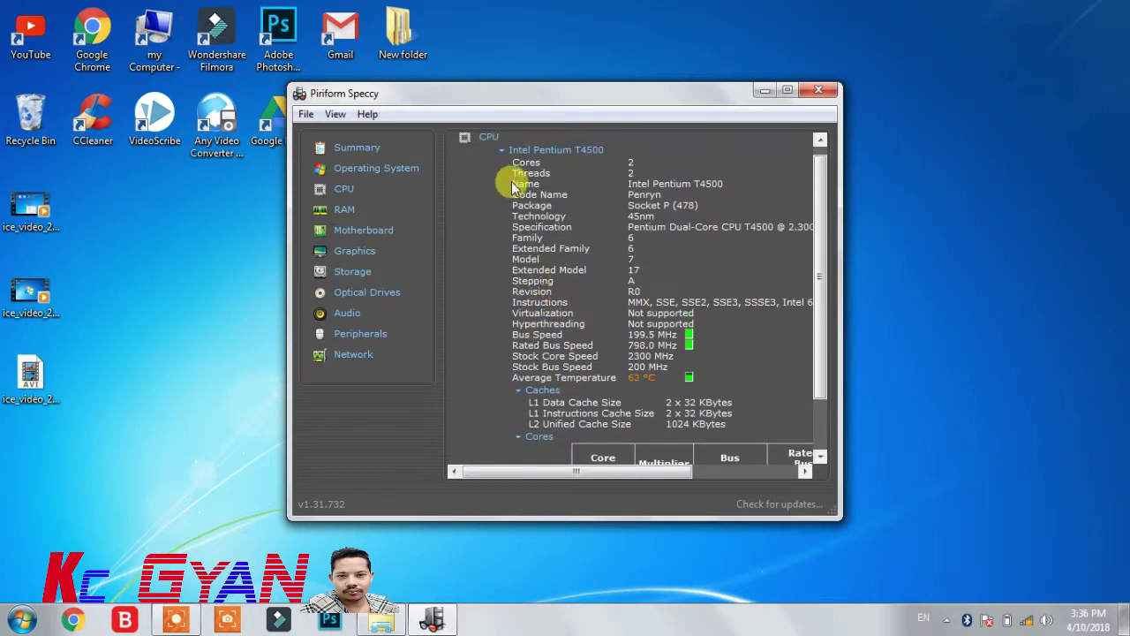
Step: Look through the RAM, Storage, Optical Drives, Audio, Peripherals and Network details
click(354, 210)
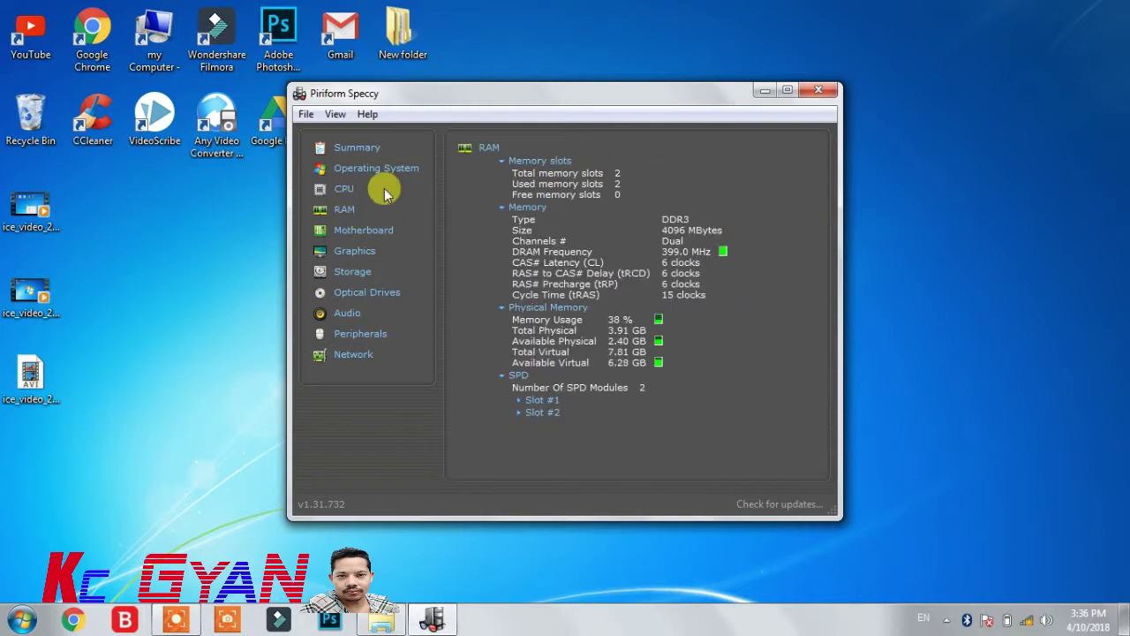
click(344, 274)
click(341, 294)
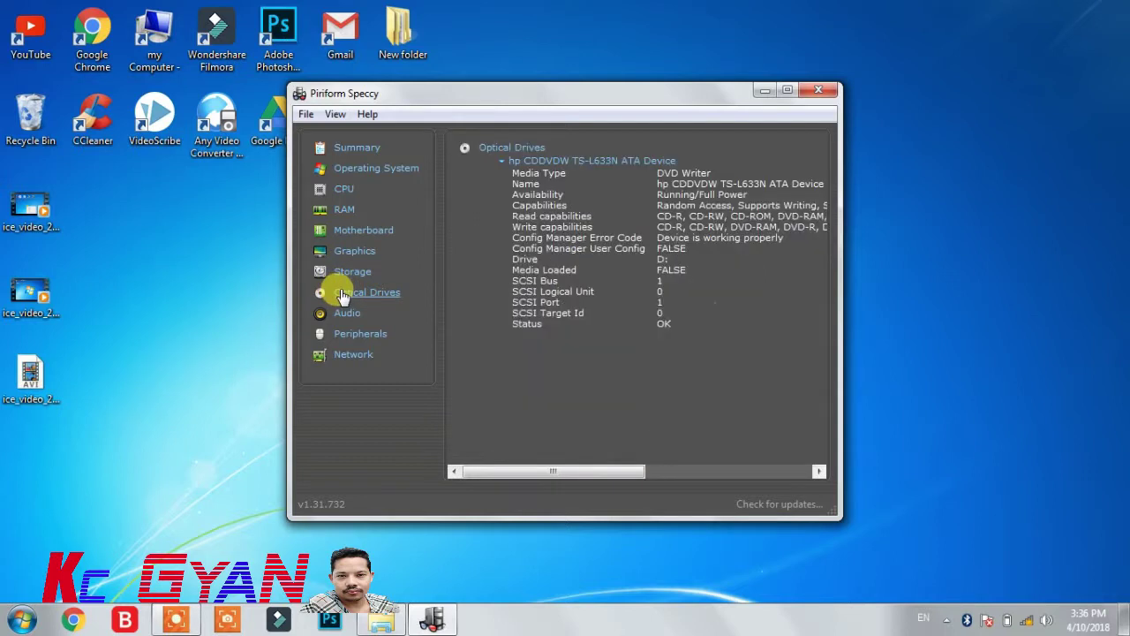
click(345, 314)
click(358, 337)
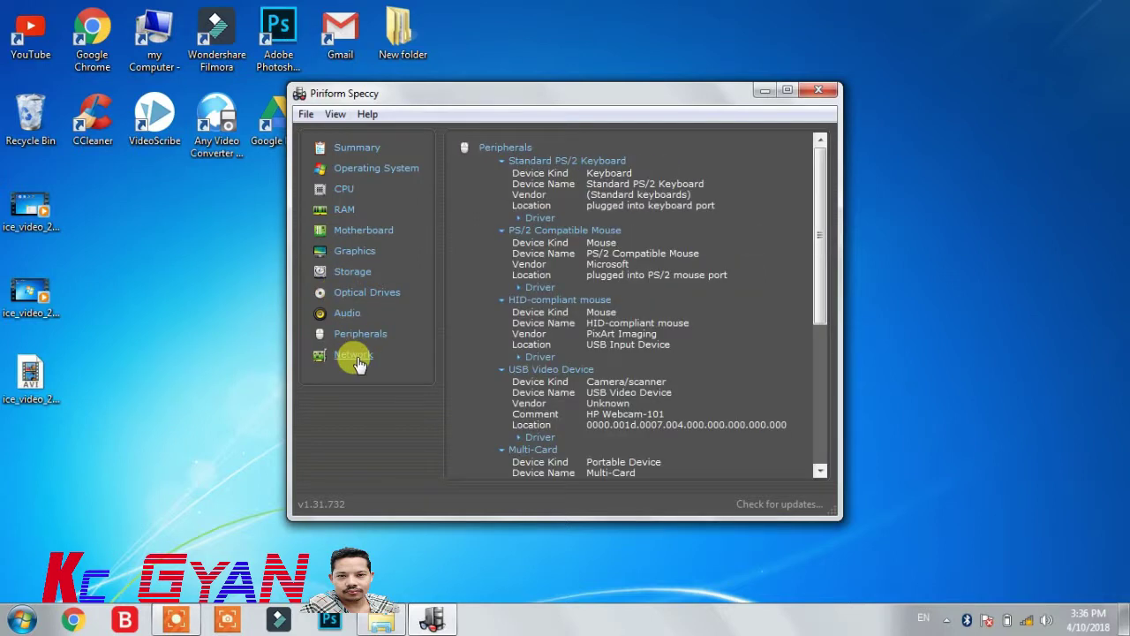
click(356, 355)
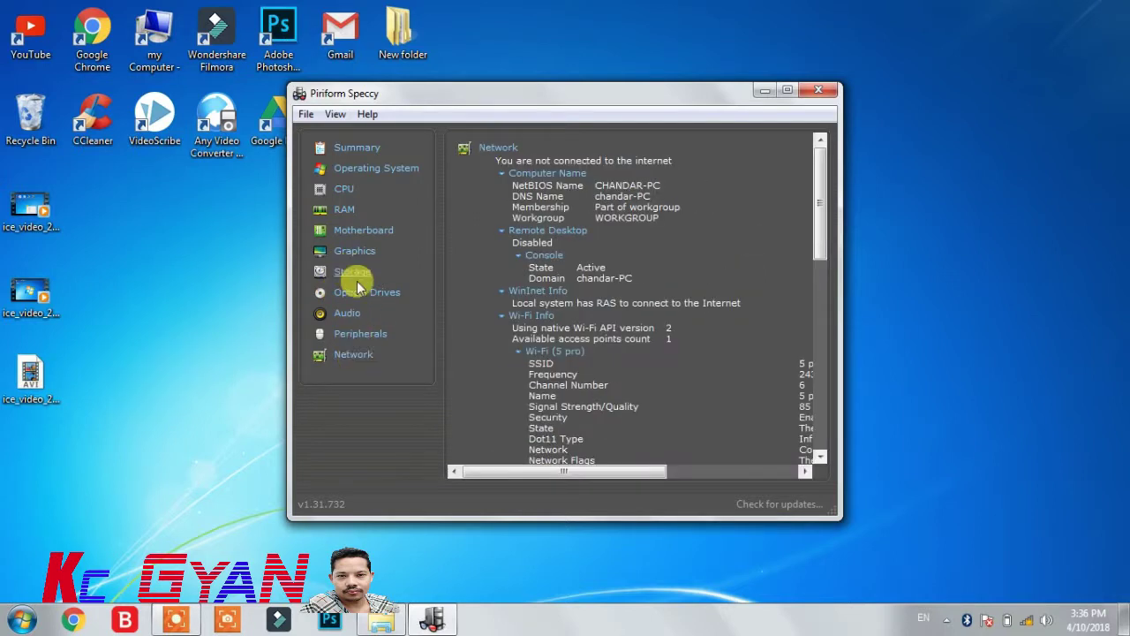
Step: Revisit the Peripherals, RAM and CPU details, and minimize the Speccy window
click(357, 332)
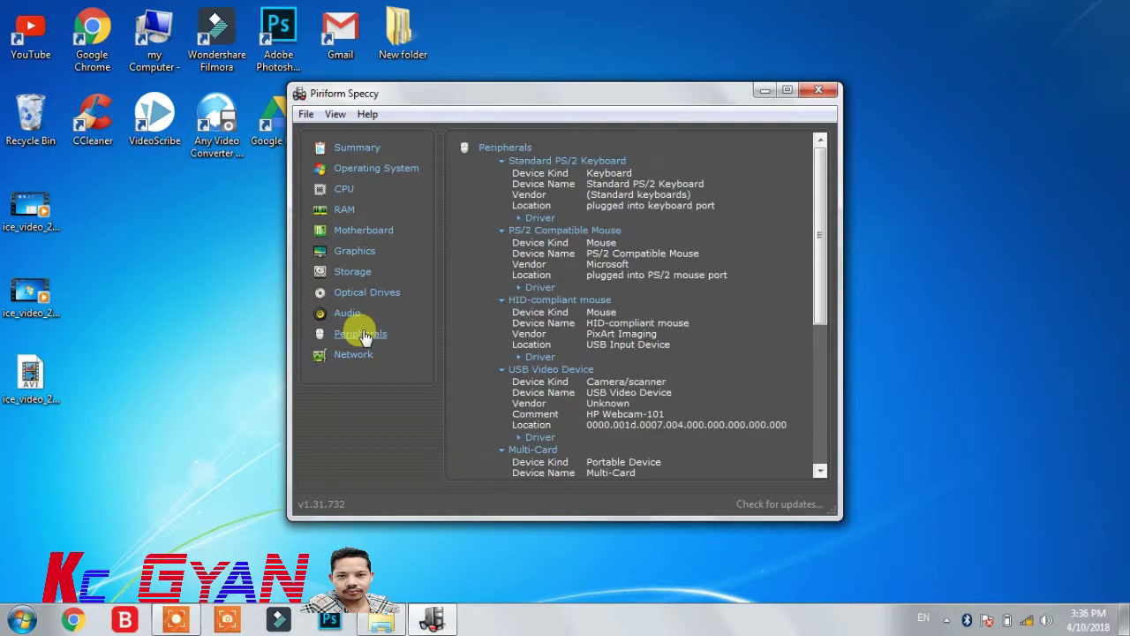
click(341, 211)
click(342, 193)
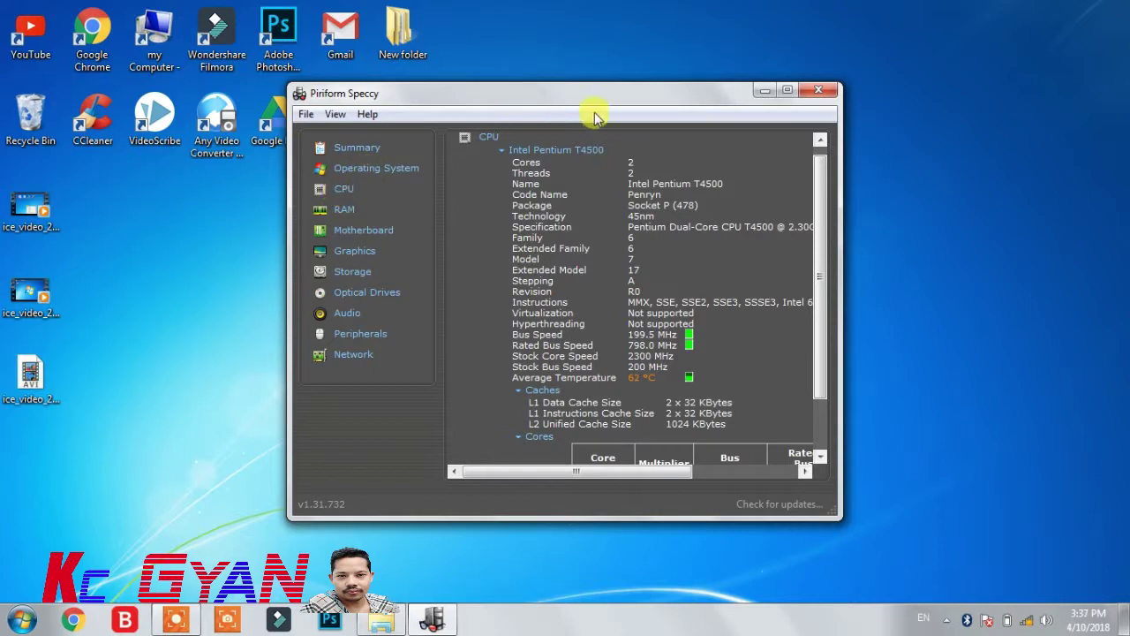
click(768, 91)
right_click(630, 85)
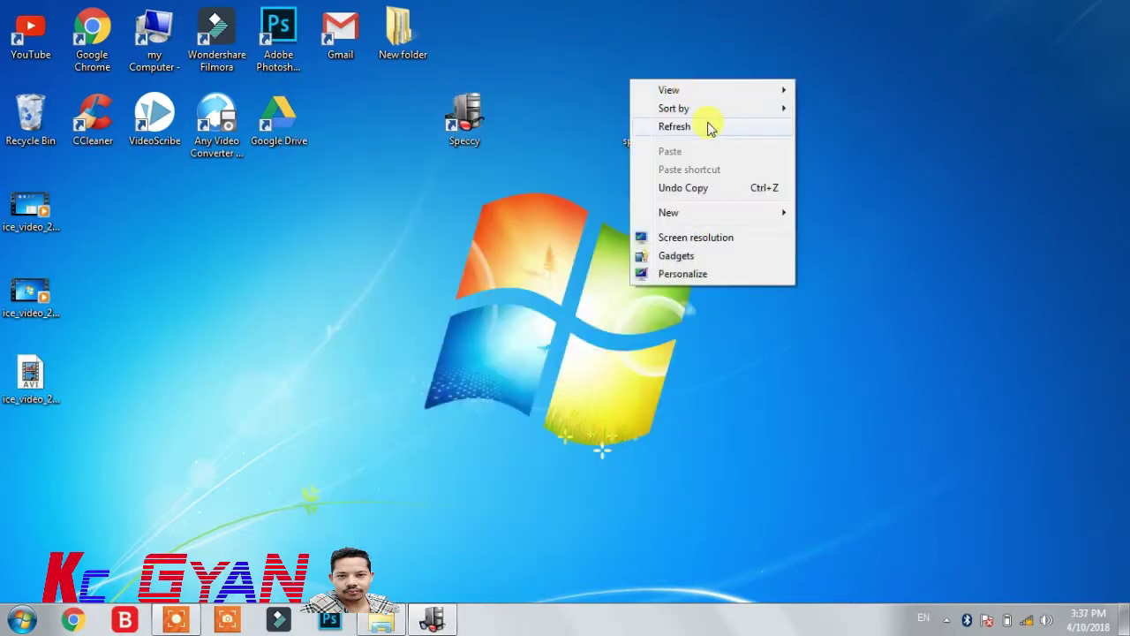
click(707, 125)
right_click(603, 85)
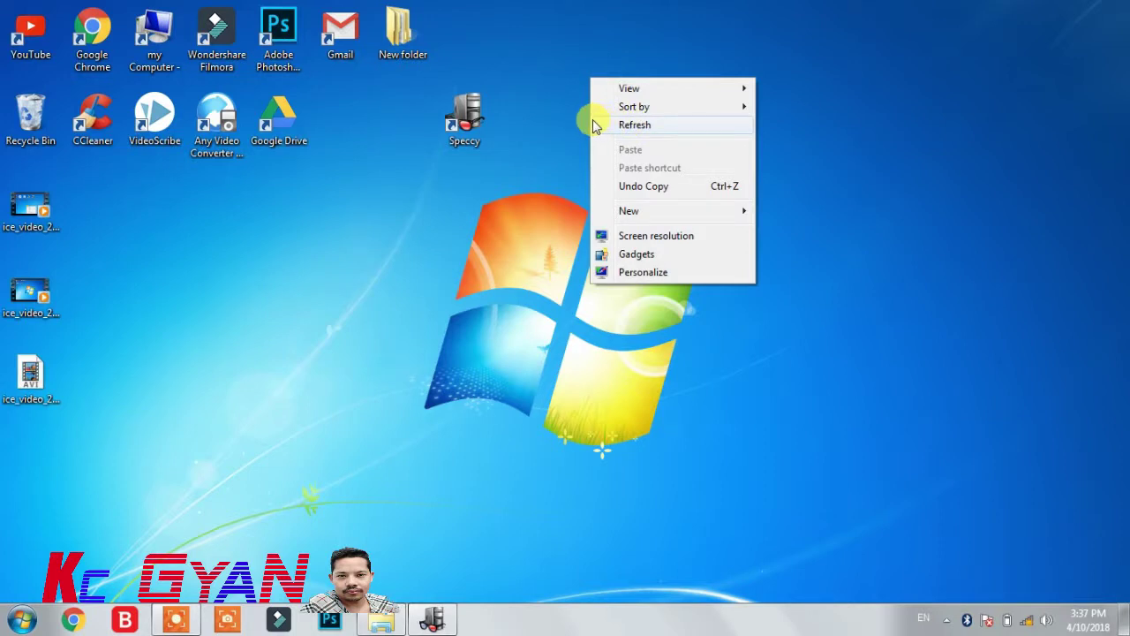
right_click(400, 225)
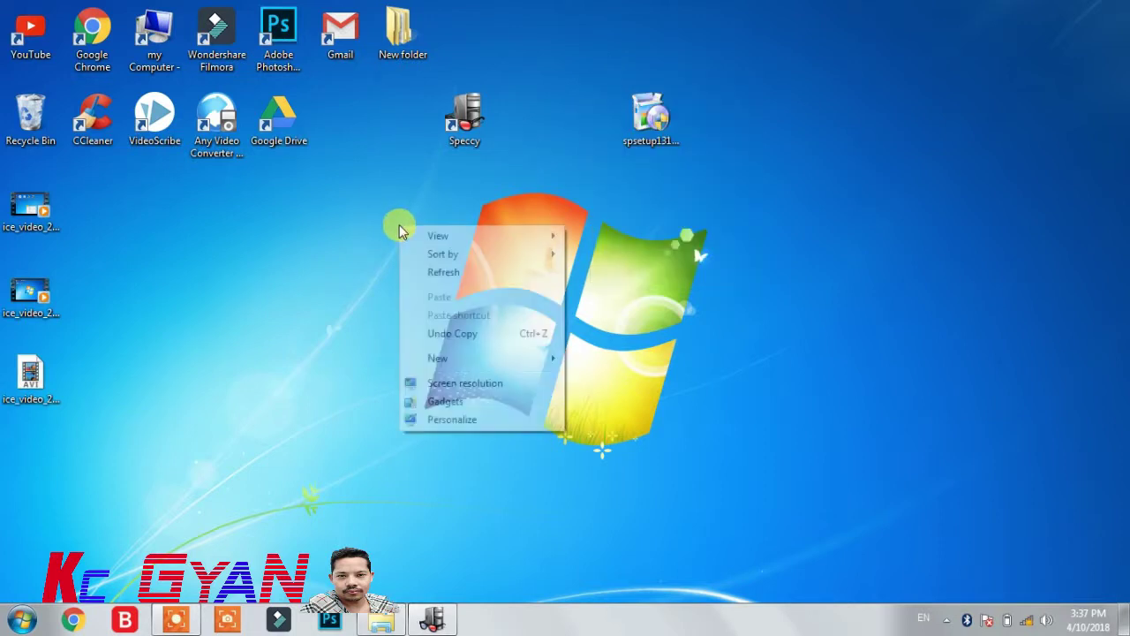
click(461, 274)
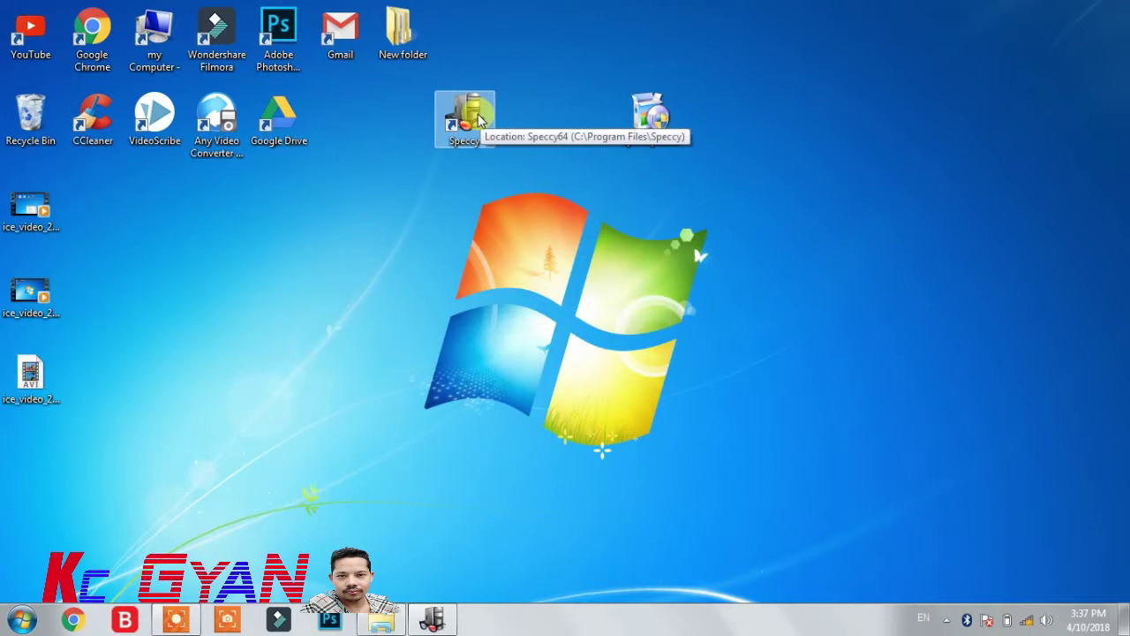
right_click(344, 141)
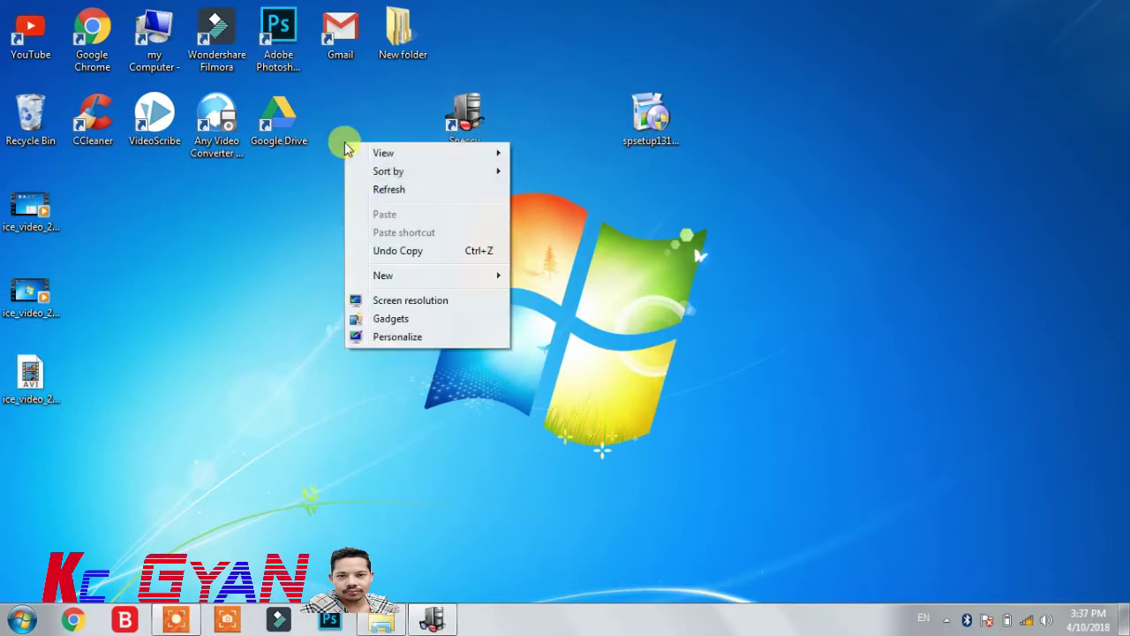
click(396, 191)
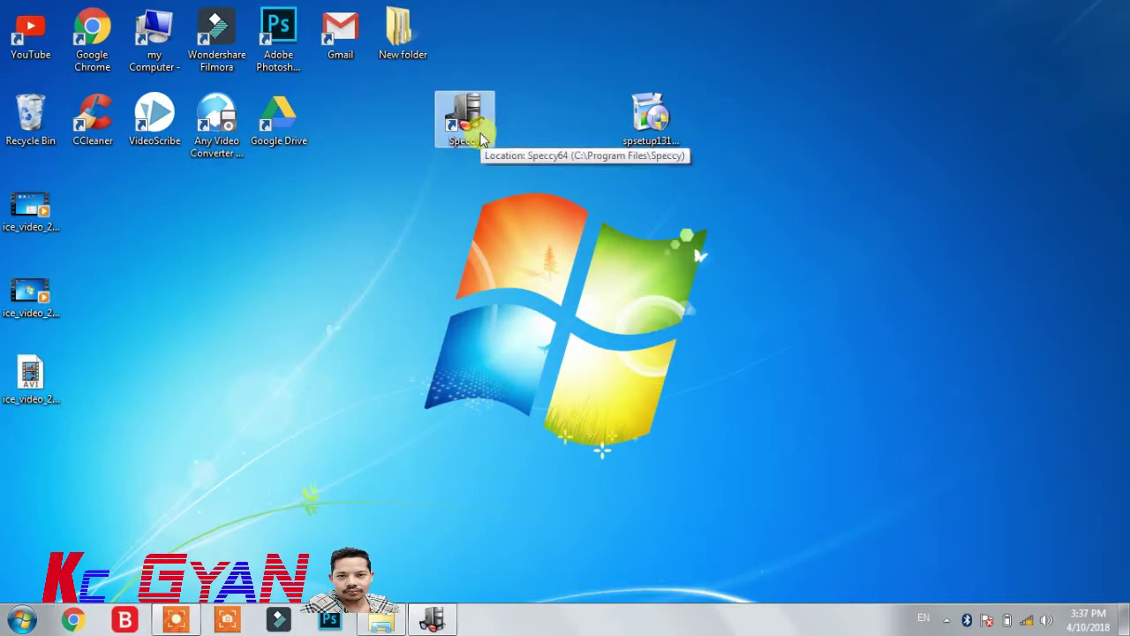
right_click(539, 72)
click(579, 121)
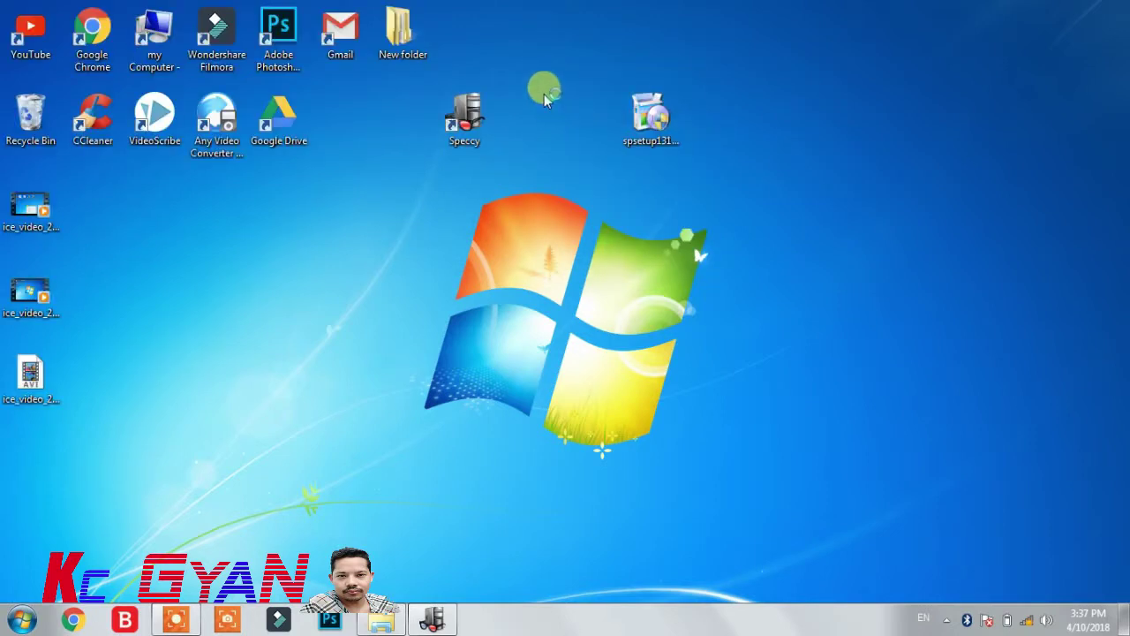
click(452, 131)
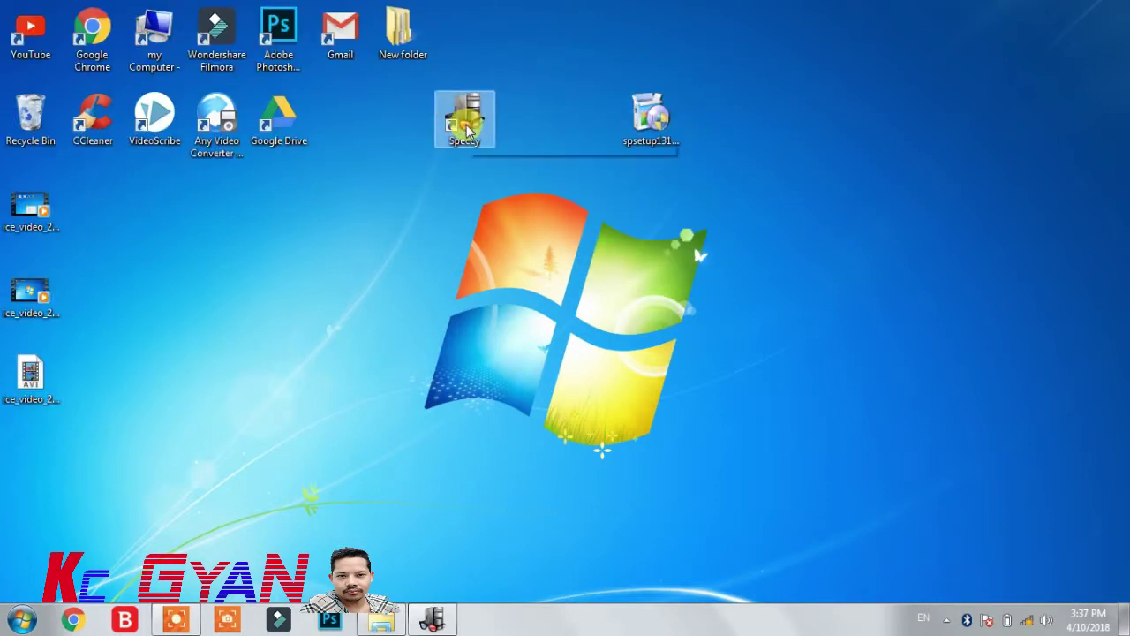
right_click(250, 262)
click(322, 297)
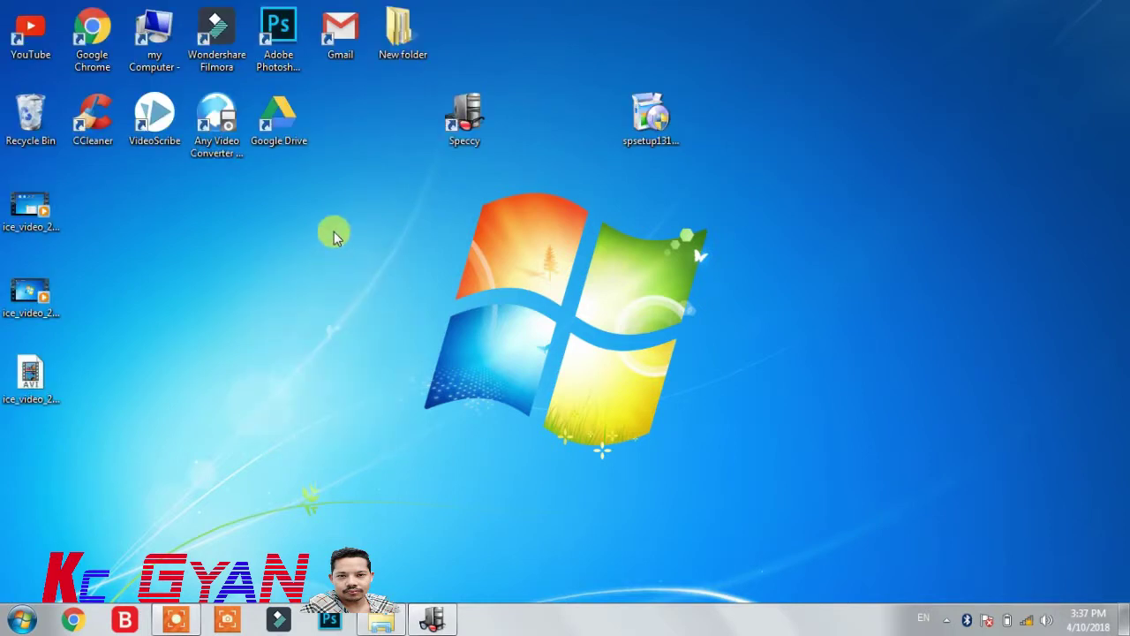